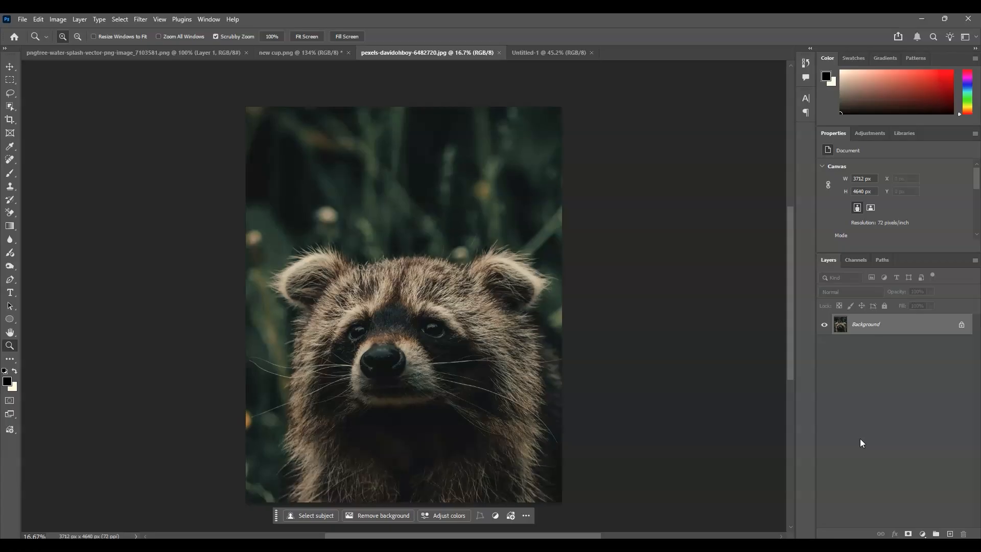
# Step: Select the raccoon in the photo with the Object Selection tool's Select Subject, using Cloud processing
pyautogui.click(12, 106)
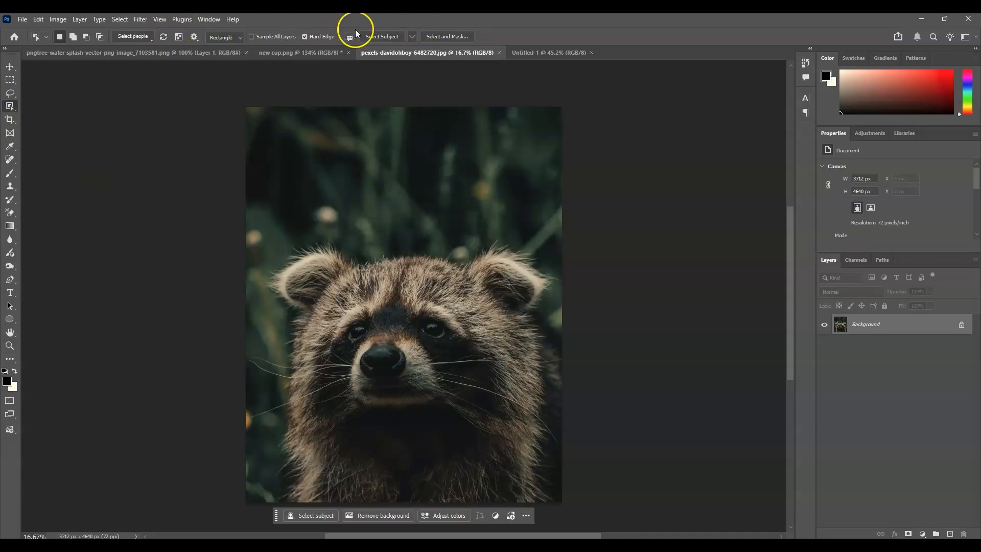
pyautogui.click(412, 37)
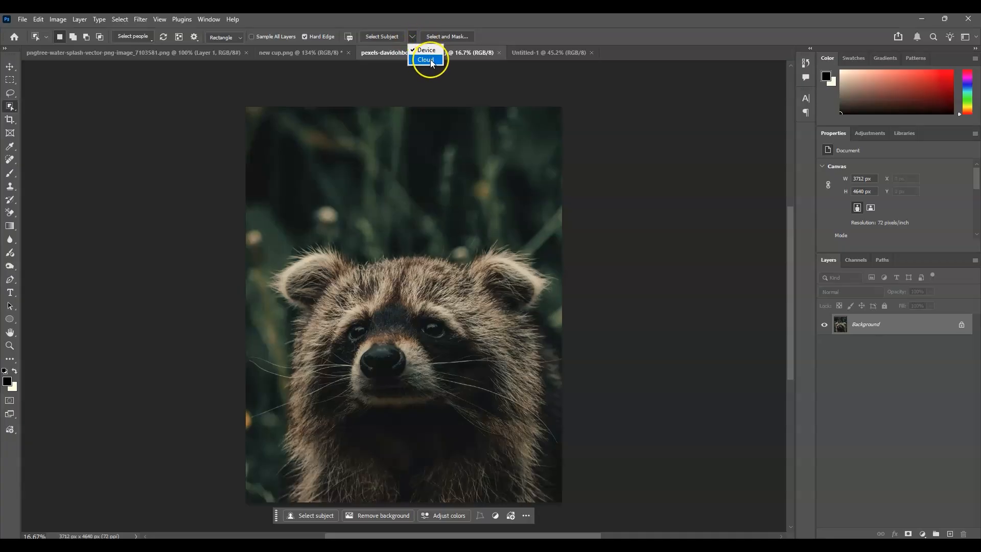
pyautogui.click(427, 60)
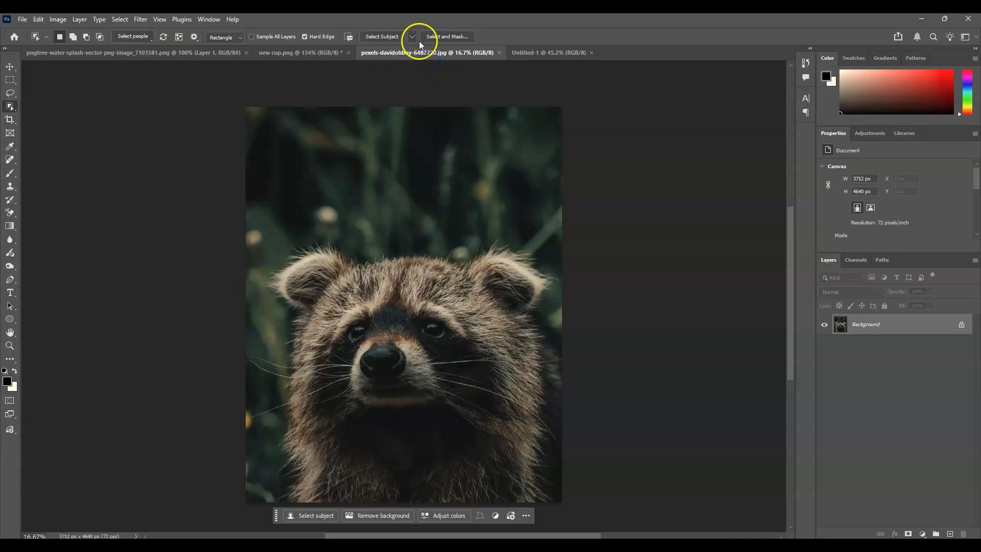
pyautogui.click(400, 36)
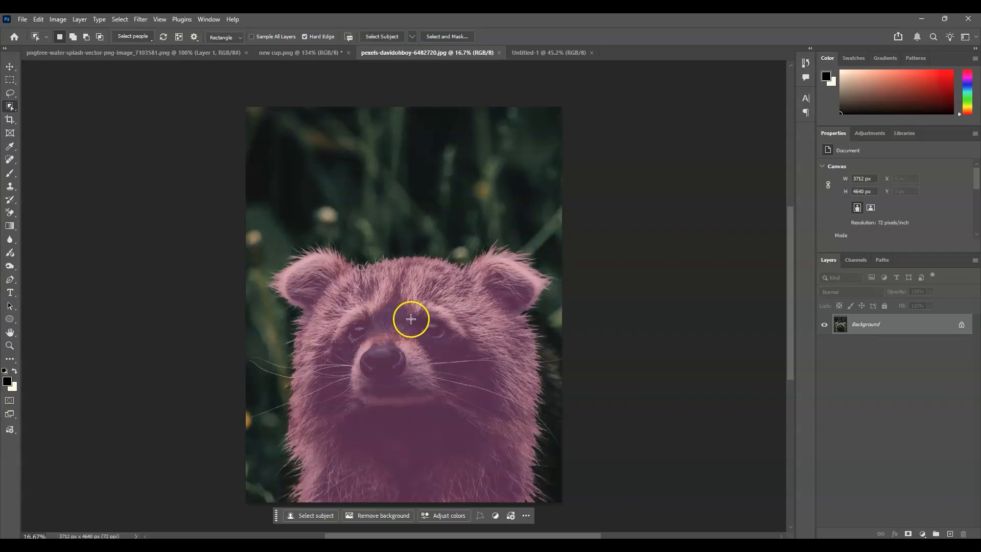
pyautogui.click(410, 320)
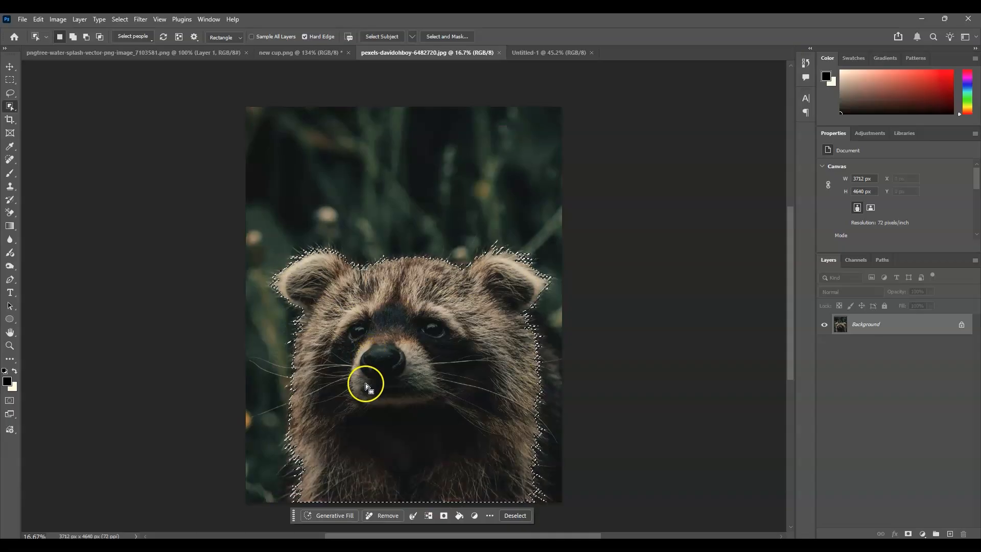
# Step: Move the selected raccoon into the Untitled-1 document and position it centred near the canvas top
pyautogui.hotkey('ctrl', 'Tab')
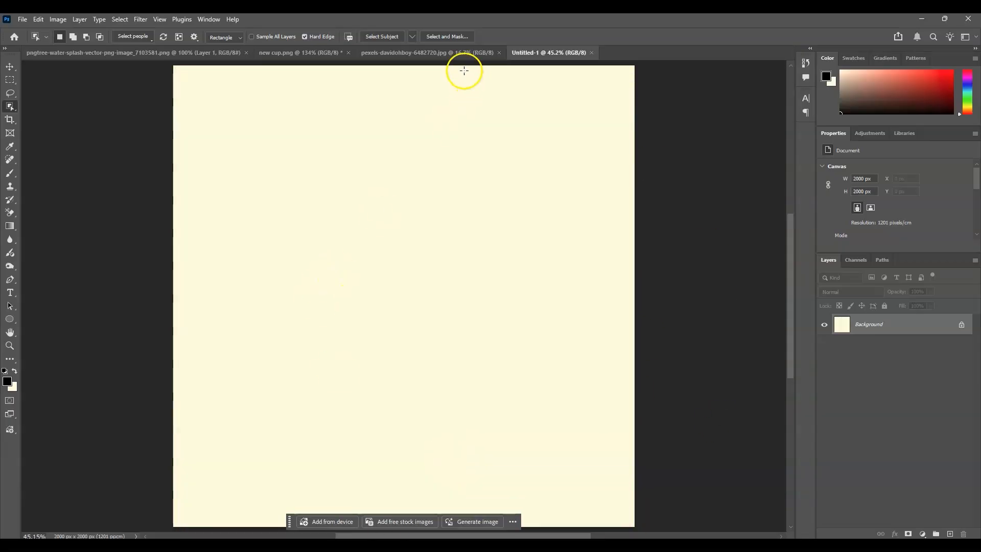
pyautogui.click(444, 53)
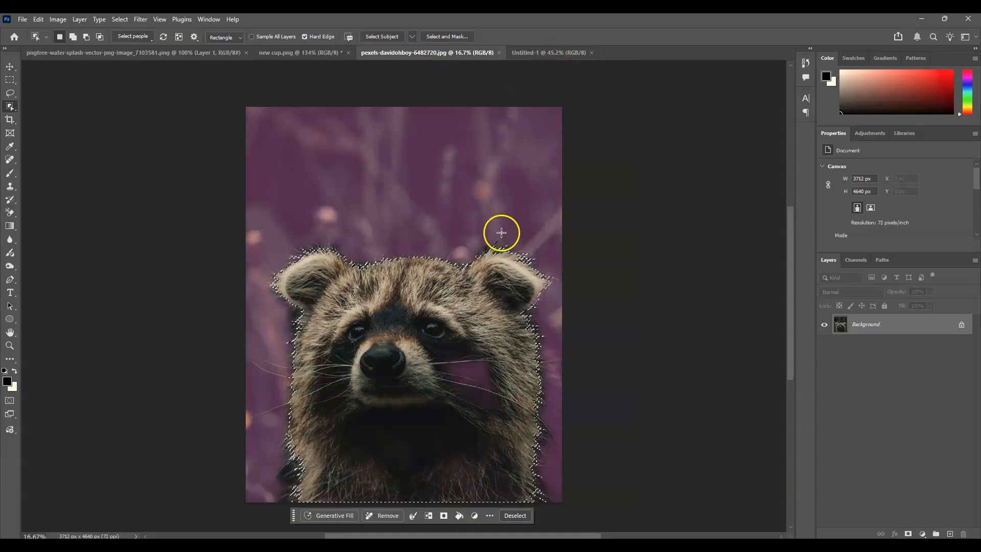
pyautogui.press('v')
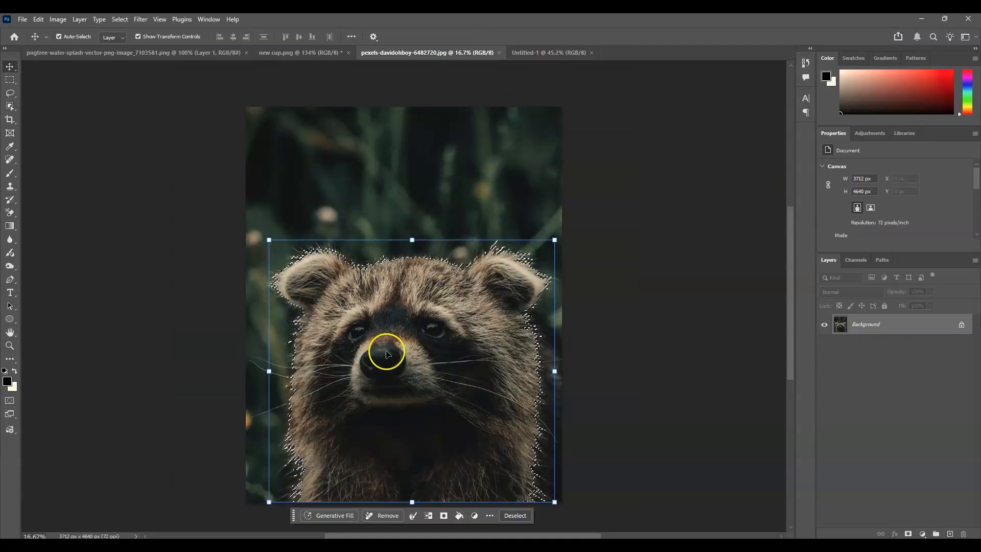
pyautogui.moveTo(459, 304); pyautogui.dragTo(416, 312)
pyautogui.moveTo(486, 311); pyautogui.dragTo(360, 354)
pyautogui.moveTo(658, 90); pyautogui.dragTo(615, 160)
pyautogui.moveTo(424, 297); pyautogui.dragTo(430, 274)
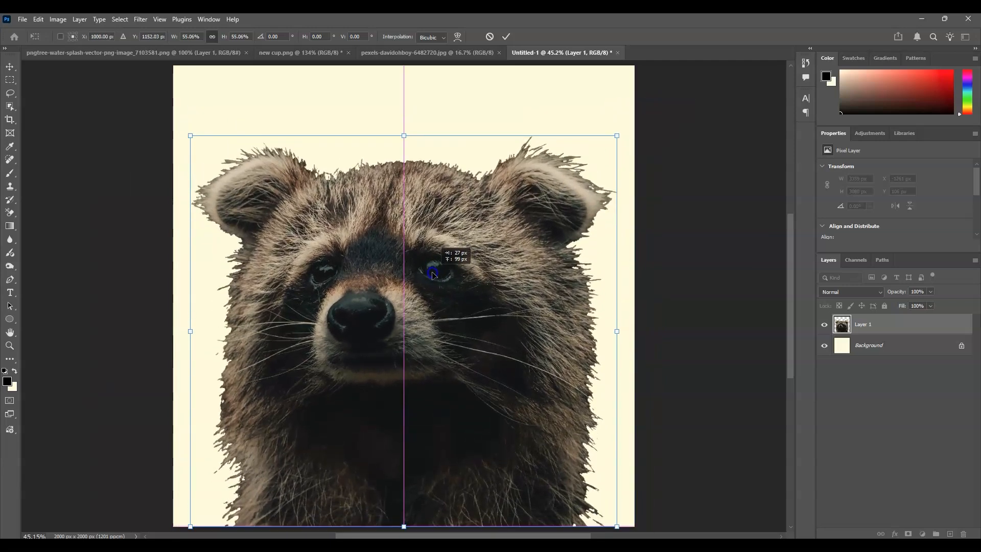
pyautogui.click(838, 392)
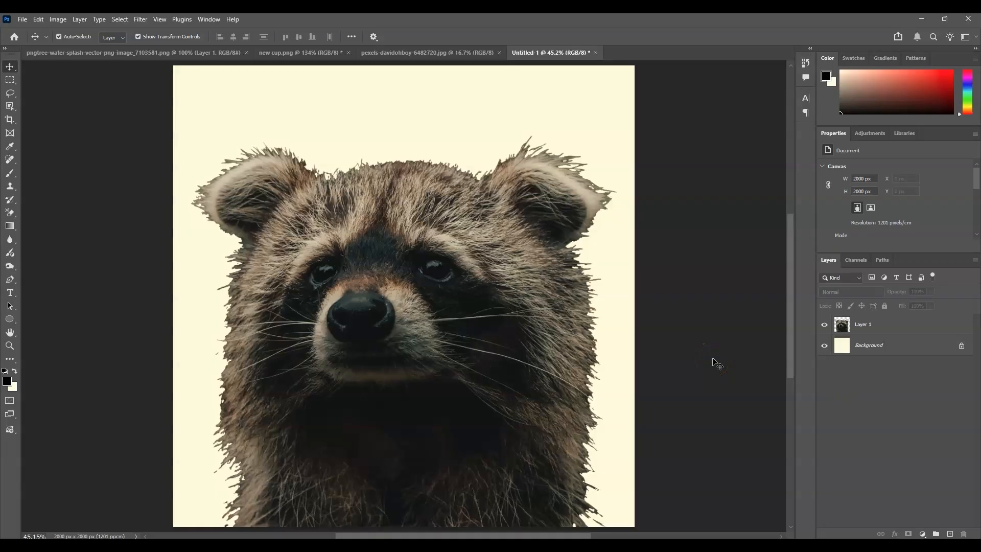
# Step: Duplicate the raccoon layer and hide the original Layer 1
pyautogui.click(845, 325)
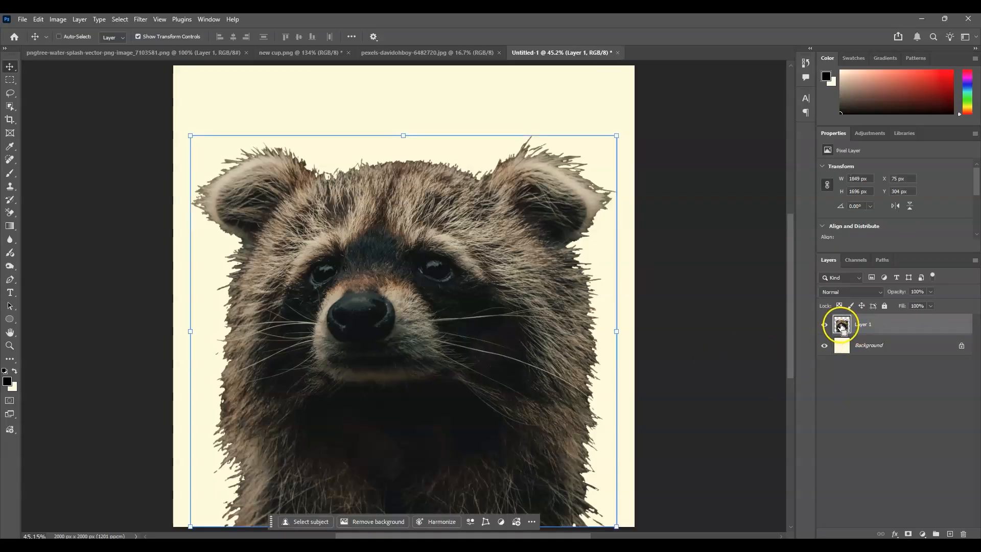
pyautogui.hotkey('ctrl', 'j')
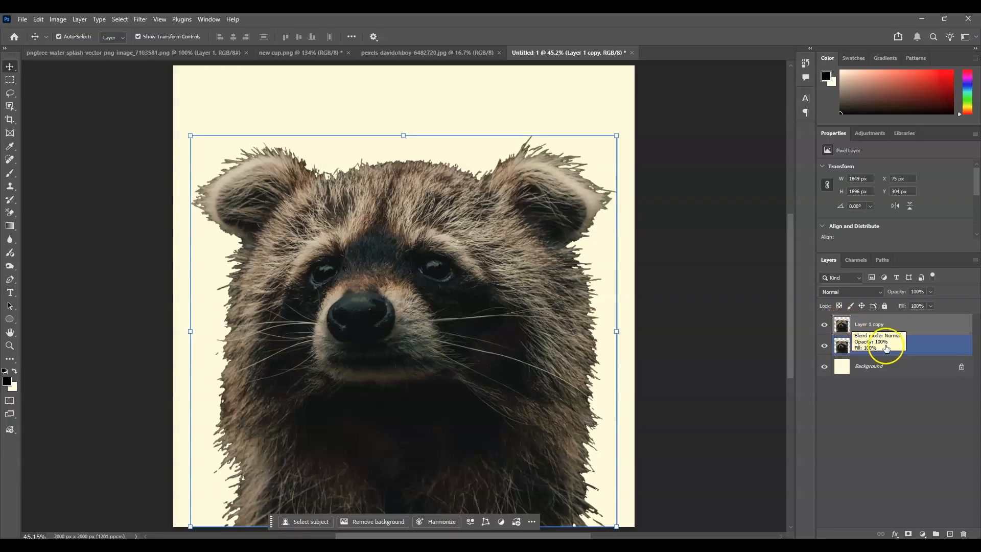
pyautogui.click(824, 346)
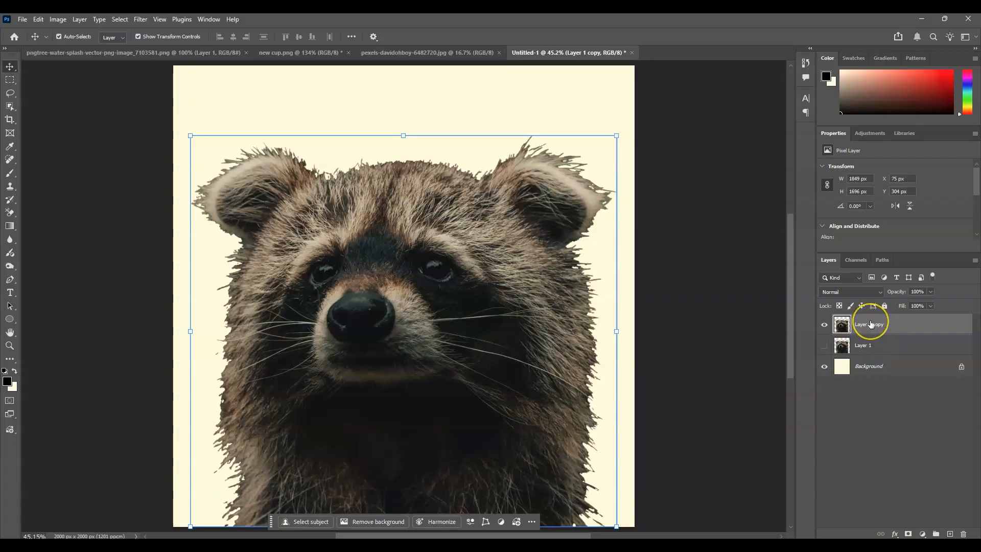
# Step: Add a Threshold adjustment layer above the raccoon and set its threshold level to 29
pyautogui.click(923, 533)
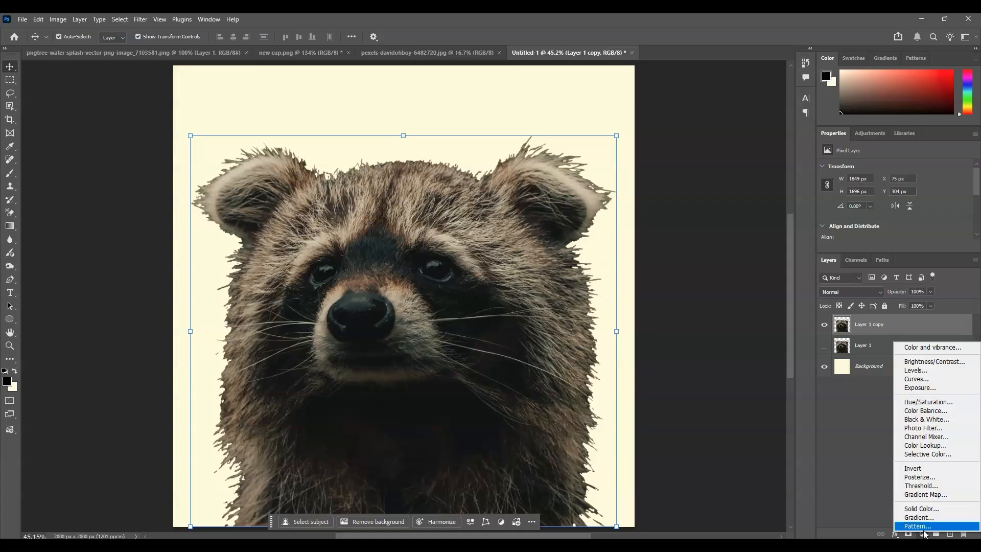
pyautogui.click(924, 485)
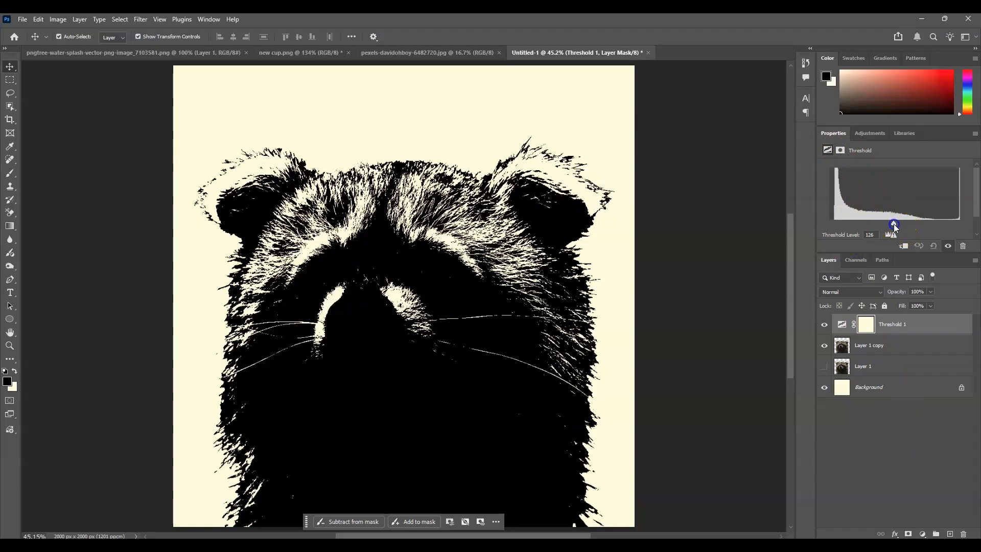
pyautogui.moveTo(893, 224); pyautogui.dragTo(844, 227)
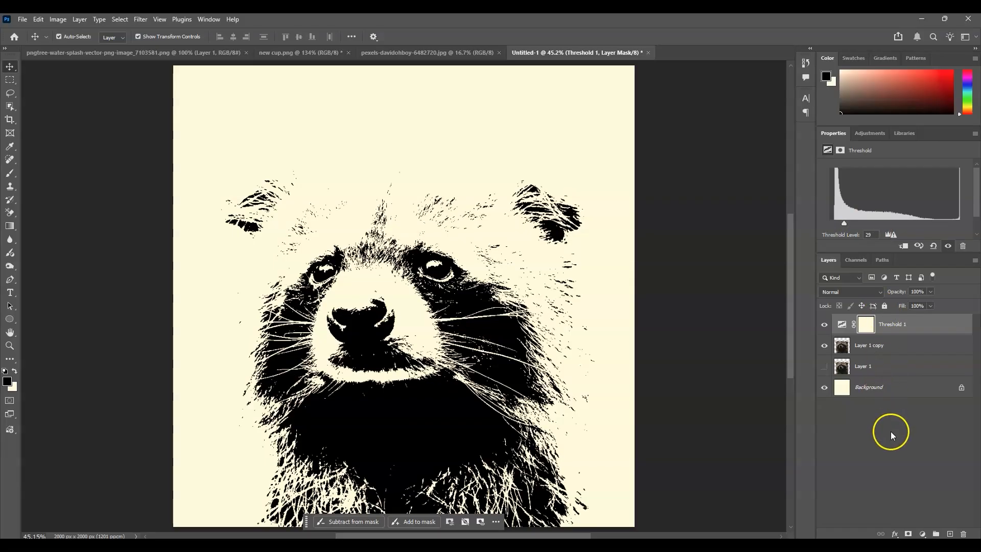
# Step: Burn the ears and upper head on Layer 1 copy with the Burn Tool to darken them
pyautogui.click(843, 347)
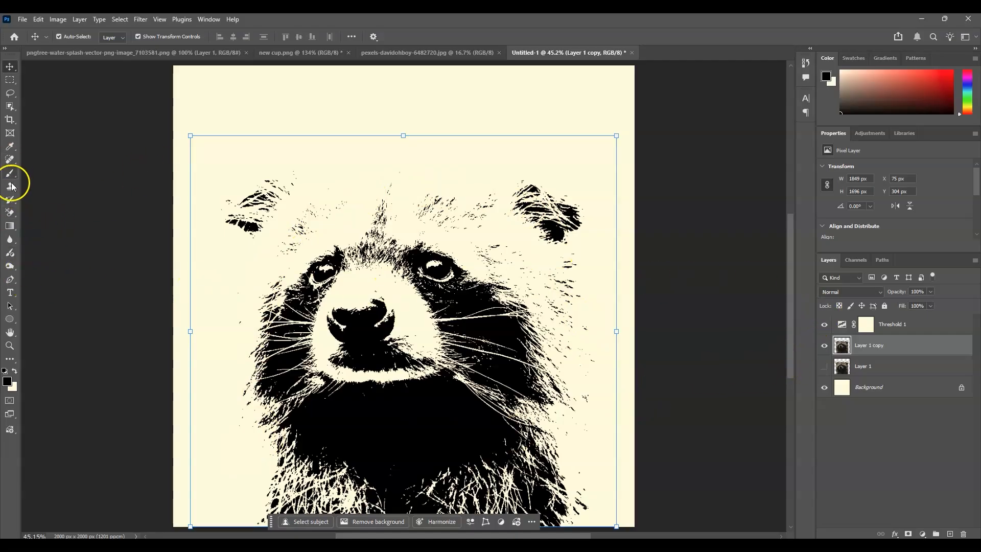
pyautogui.click(11, 268)
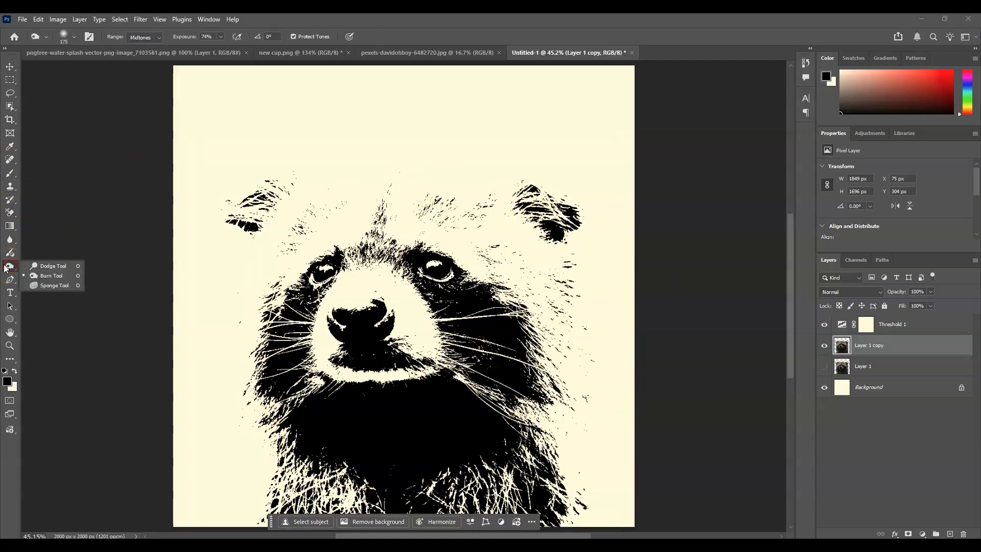
pyautogui.click(47, 277)
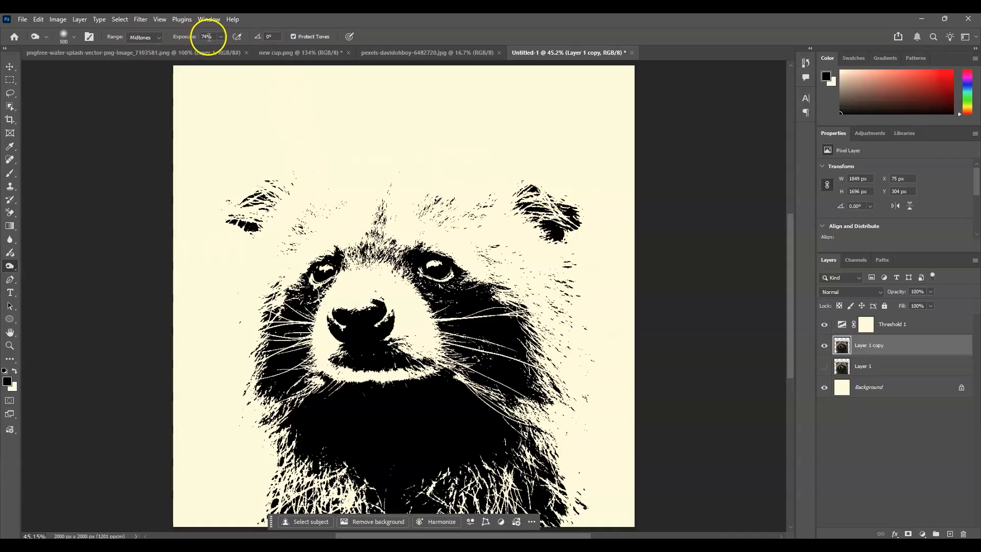
pyautogui.moveTo(348, 197)
pyautogui.mouseDown()
pyautogui.moveTo(270, 155)
pyautogui.moveTo(219, 170)
pyautogui.moveTo(202, 209)
pyautogui.moveTo(213, 236)
pyautogui.moveTo(251, 164)
pyautogui.moveTo(215, 188)
pyautogui.moveTo(243, 154)
pyautogui.moveTo(195, 141)
pyautogui.moveTo(218, 191)
pyautogui.moveTo(207, 189)
pyautogui.moveTo(204, 227)
pyautogui.moveTo(213, 206)
pyautogui.moveTo(244, 257)
pyautogui.mouseUp()
pyautogui.moveTo(232, 293)
pyautogui.mouseDown()
pyautogui.moveTo(215, 379)
pyautogui.moveTo(229, 357)
pyautogui.moveTo(231, 290)
pyautogui.moveTo(221, 354)
pyautogui.moveTo(228, 441)
pyautogui.moveTo(327, 137)
pyautogui.moveTo(537, 166)
pyautogui.moveTo(577, 132)
pyautogui.moveTo(618, 320)
pyautogui.moveTo(618, 448)
pyautogui.moveTo(587, 469)
pyautogui.moveTo(621, 323)
pyautogui.moveTo(566, 105)
pyautogui.moveTo(320, 108)
pyautogui.moveTo(378, 218)
pyautogui.moveTo(424, 220)
pyautogui.moveTo(248, 371)
pyautogui.moveTo(312, 212)
pyautogui.moveTo(499, 236)
pyautogui.moveTo(408, 210)
pyautogui.moveTo(538, 340)
pyautogui.moveTo(488, 286)
pyautogui.moveTo(511, 222)
pyautogui.moveTo(525, 395)
pyautogui.moveTo(500, 379)
pyautogui.moveTo(509, 318)
pyautogui.moveTo(515, 384)
pyautogui.moveTo(545, 308)
pyautogui.moveTo(292, 272)
pyautogui.moveTo(475, 276)
pyautogui.moveTo(535, 344)
pyautogui.moveTo(358, 300)
pyautogui.mouseUp()
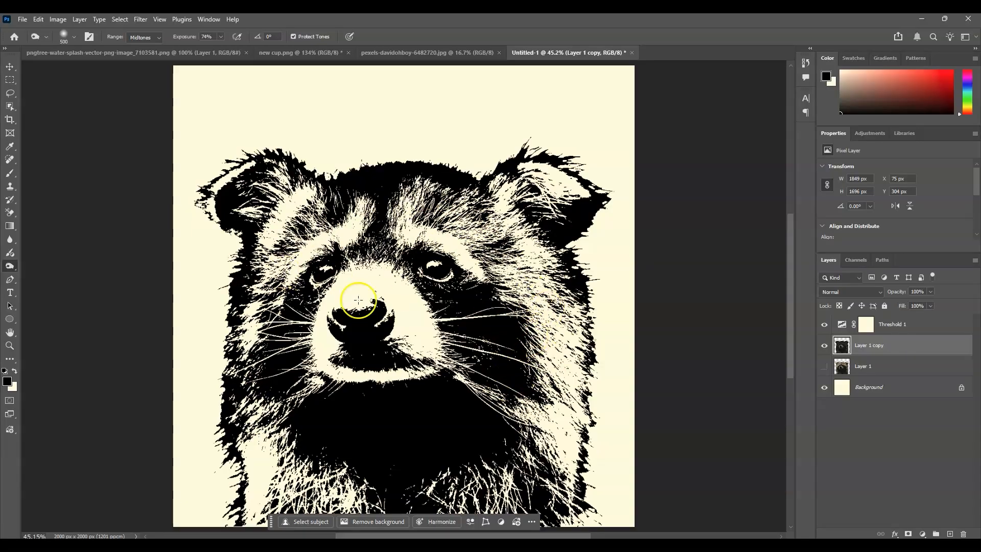
# Step: Dodge the right cheek and chest on Layer 1 copy with the Dodge Tool at 50% exposure
pyautogui.rightClick(9, 266)
pyautogui.click(43, 266)
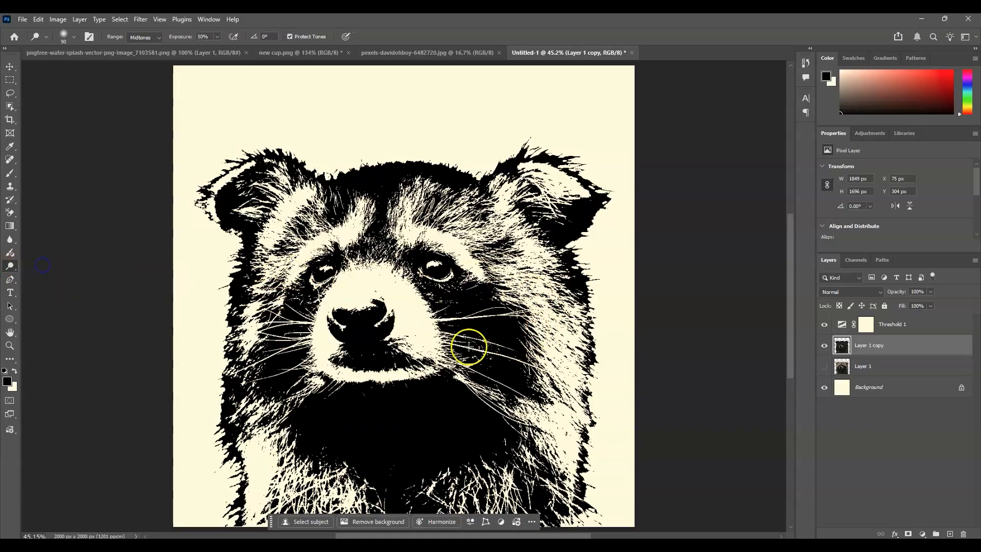
pyautogui.moveTo(507, 326); pyautogui.dragTo(500, 356)
pyautogui.moveTo(475, 451)
pyautogui.mouseDown()
pyautogui.moveTo(422, 467)
pyautogui.moveTo(429, 442)
pyautogui.moveTo(462, 425)
pyautogui.moveTo(366, 432)
pyautogui.moveTo(383, 416)
pyautogui.moveTo(463, 396)
pyautogui.moveTo(371, 433)
pyautogui.moveTo(396, 457)
pyautogui.moveTo(460, 443)
pyautogui.moveTo(486, 416)
pyautogui.moveTo(388, 442)
pyautogui.moveTo(415, 433)
pyautogui.moveTo(325, 399)
pyautogui.moveTo(456, 388)
pyautogui.mouseUp()
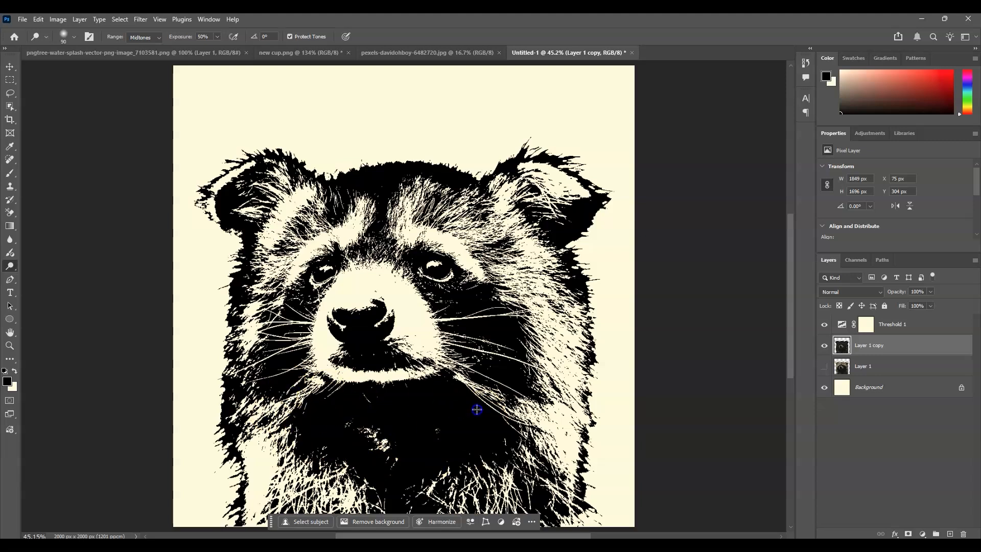
# Step: Burn the area above the nose and the right cheek with the Burn Tool
pyautogui.rightClick(10, 266)
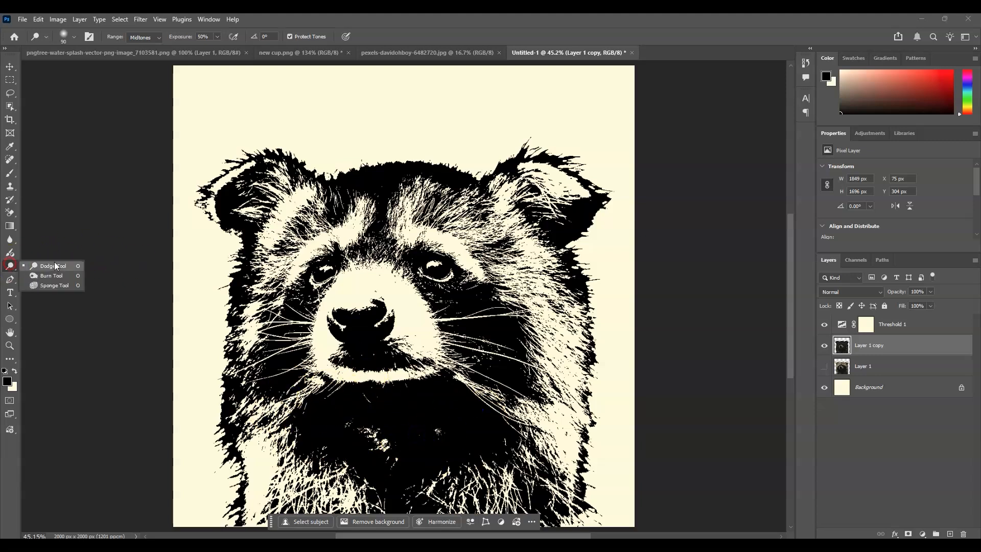
pyautogui.click(49, 276)
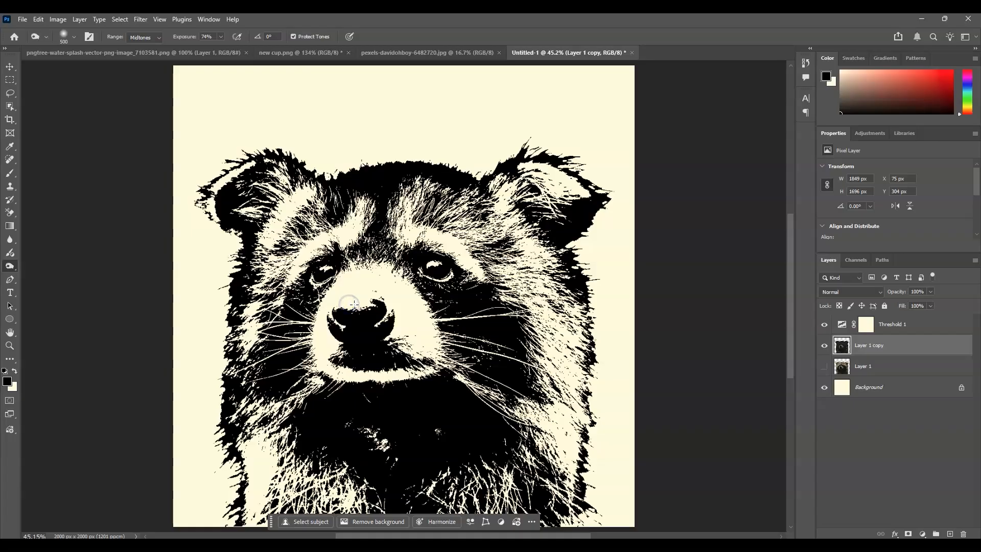
pyautogui.moveTo(355, 305)
pyautogui.mouseDown()
pyautogui.moveTo(351, 285)
pyautogui.moveTo(353, 296)
pyautogui.mouseUp()
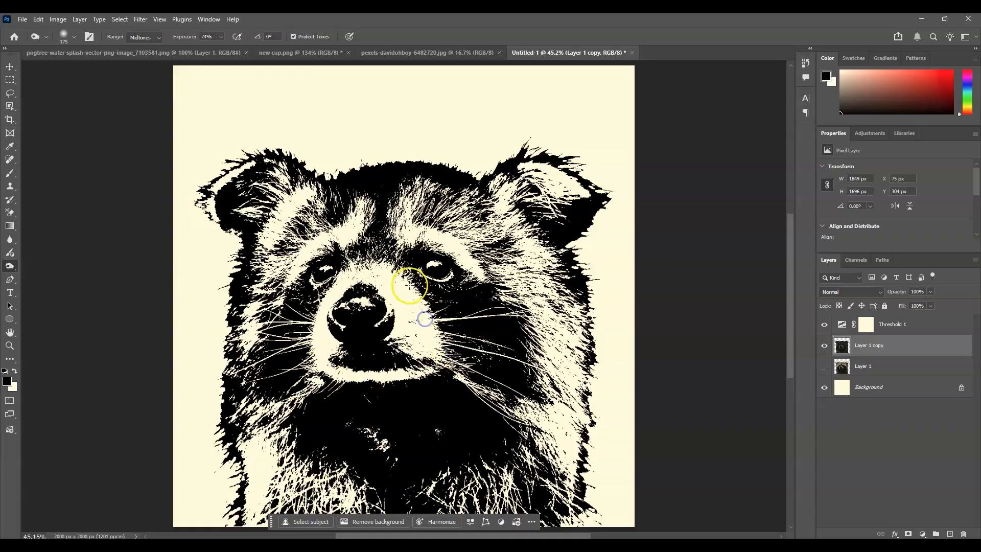
pyautogui.moveTo(601, 361)
pyautogui.mouseDown()
pyautogui.moveTo(592, 172)
pyautogui.moveTo(561, 187)
pyautogui.mouseUp()
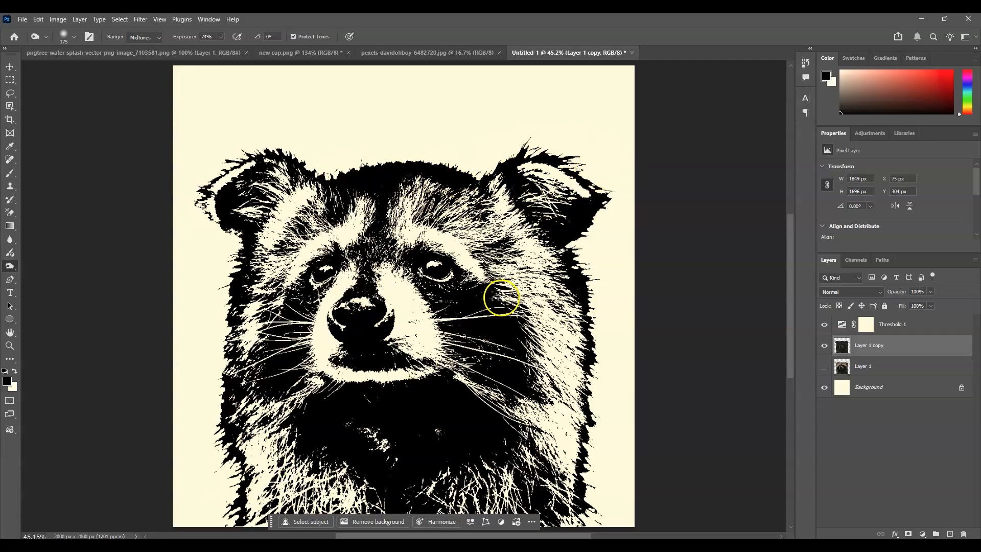
# Step: Open Color Range with Layer 1 copy selected and set the selection type to Highlights
pyautogui.click(871, 449)
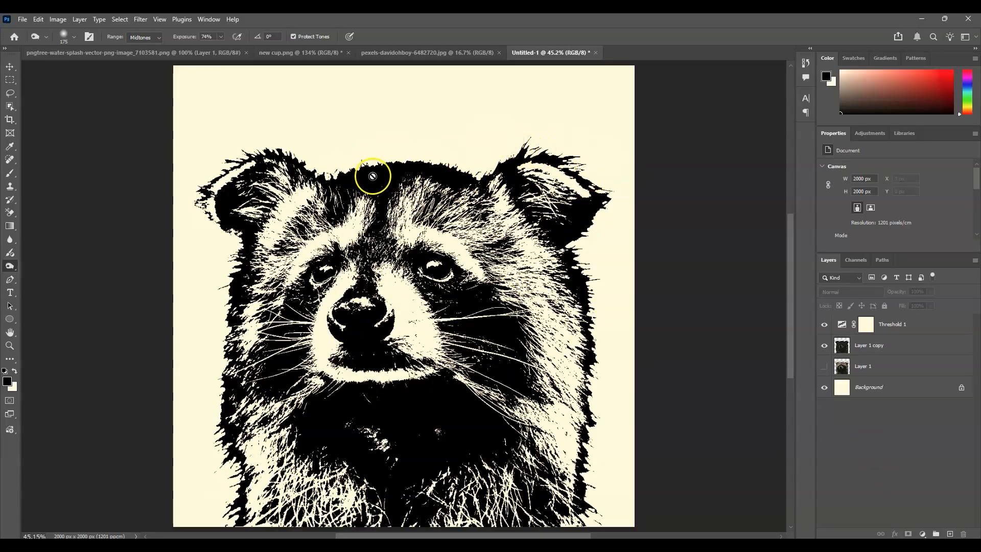
pyautogui.click(838, 416)
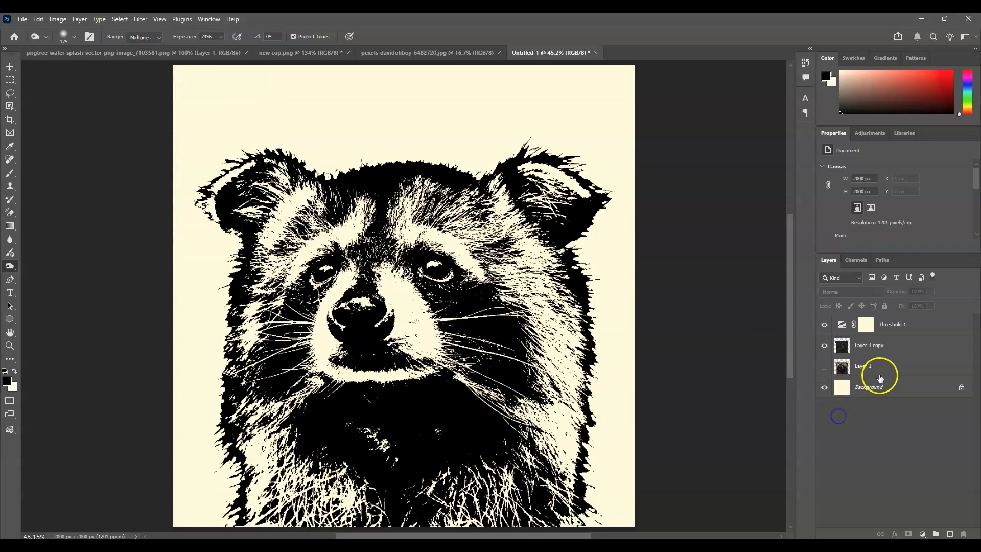
pyautogui.click(876, 345)
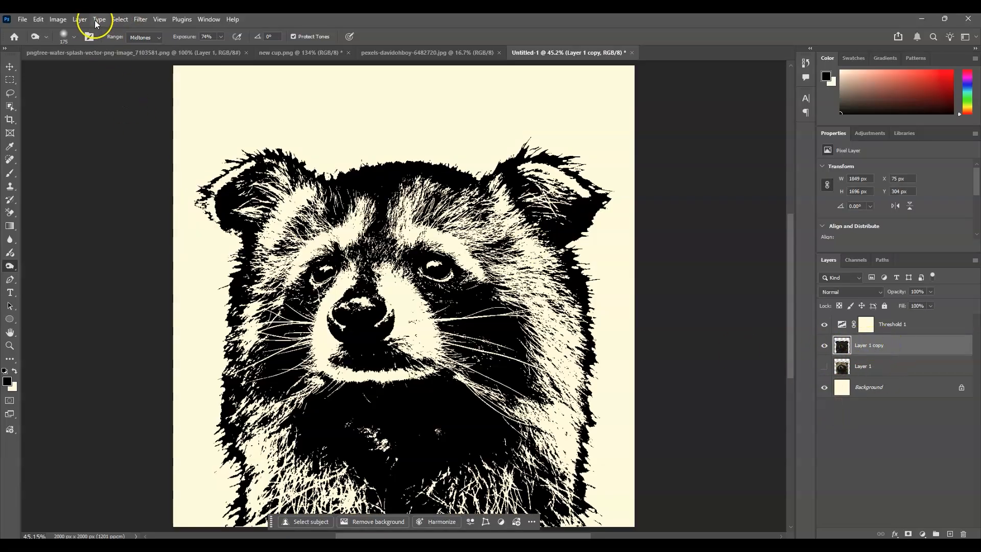
pyautogui.click(120, 20)
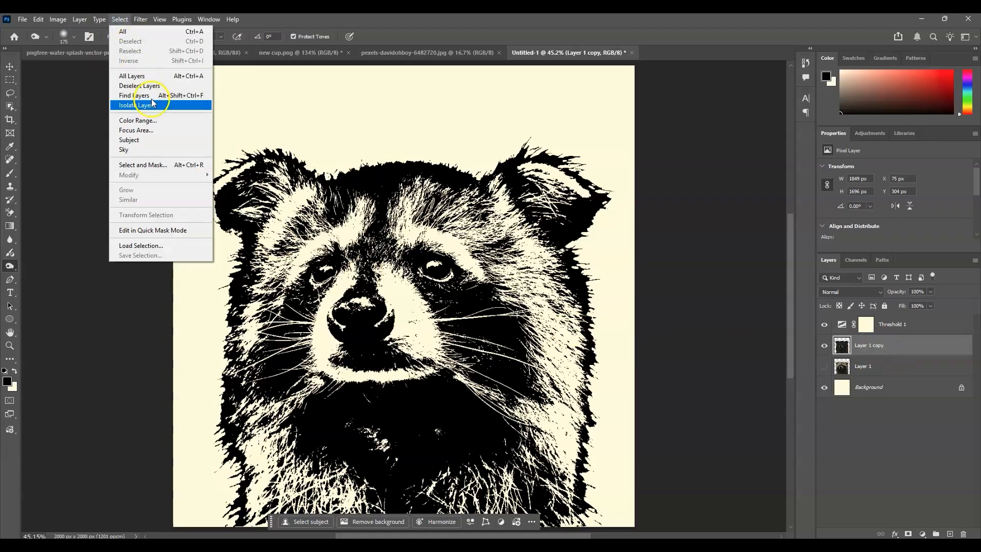
pyautogui.click(149, 120)
pyautogui.moveTo(459, 110); pyautogui.dragTo(660, 126)
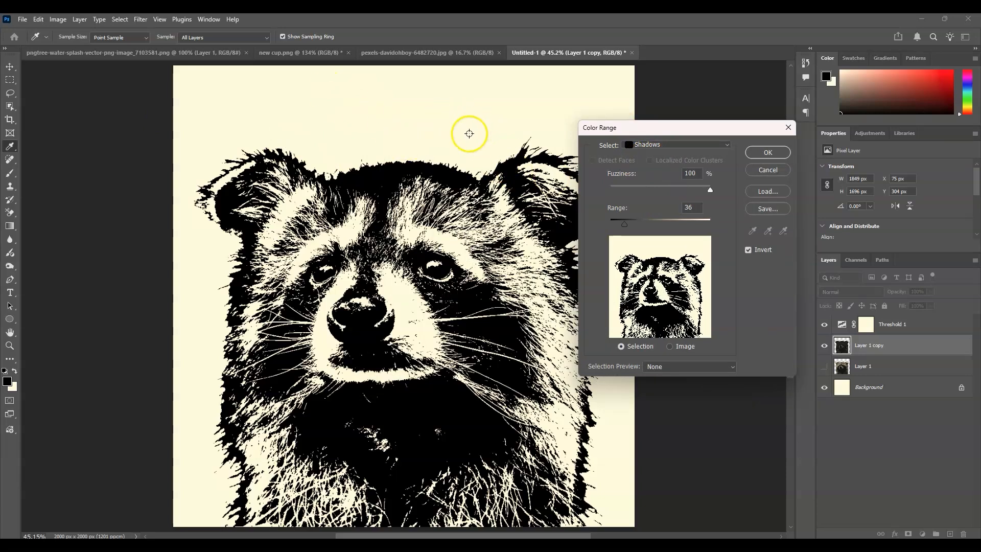
pyautogui.click(433, 125)
pyautogui.click(465, 126)
pyautogui.click(667, 146)
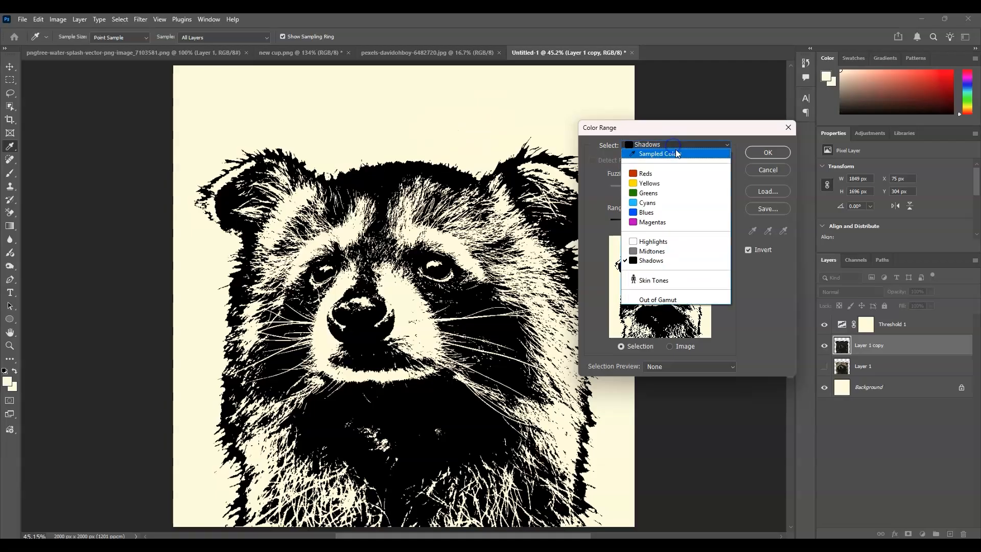
pyautogui.click(672, 242)
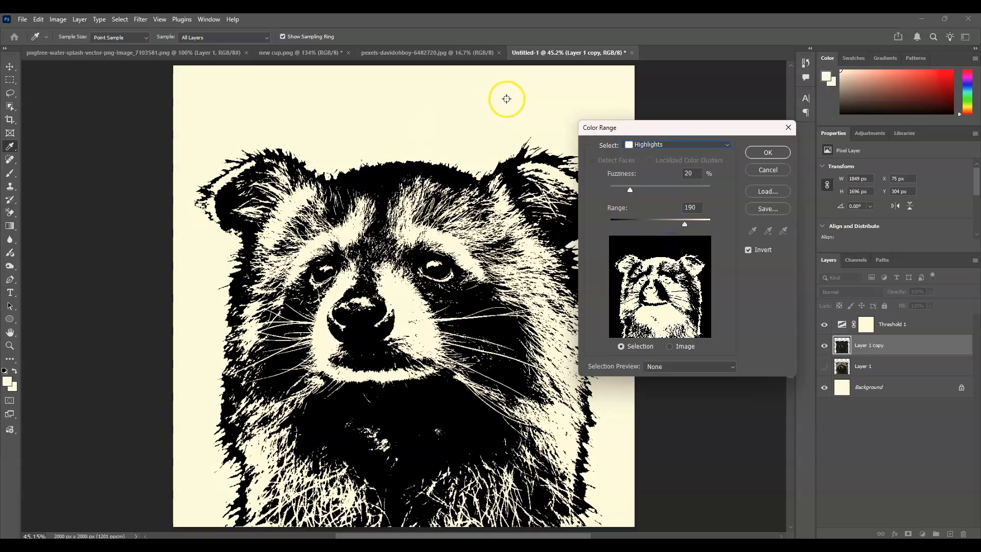
# Step: Set the Color Range fuzziness to 100% and the range to 141
pyautogui.moveTo(631, 190); pyautogui.dragTo(712, 190)
pyautogui.doubleClick(695, 175)
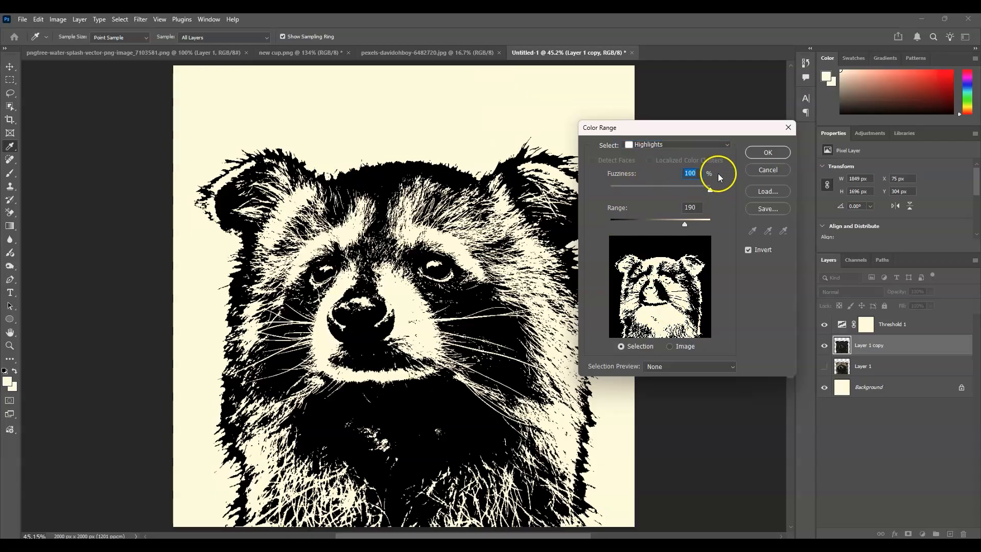
pyautogui.press('Tab')
pyautogui.write('141')
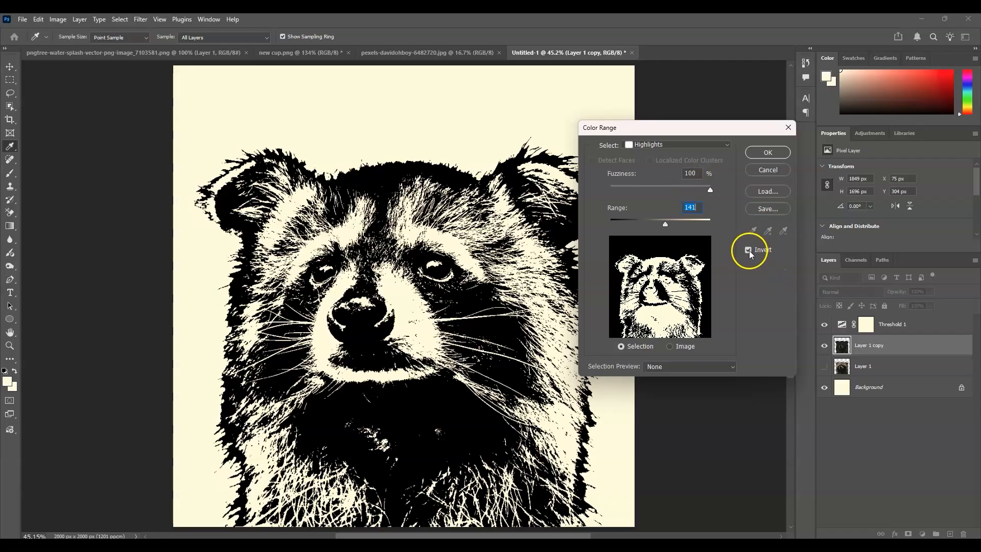
# Step: Switch the Color Range preview to the image and apply the highlights selection
pyautogui.click(673, 347)
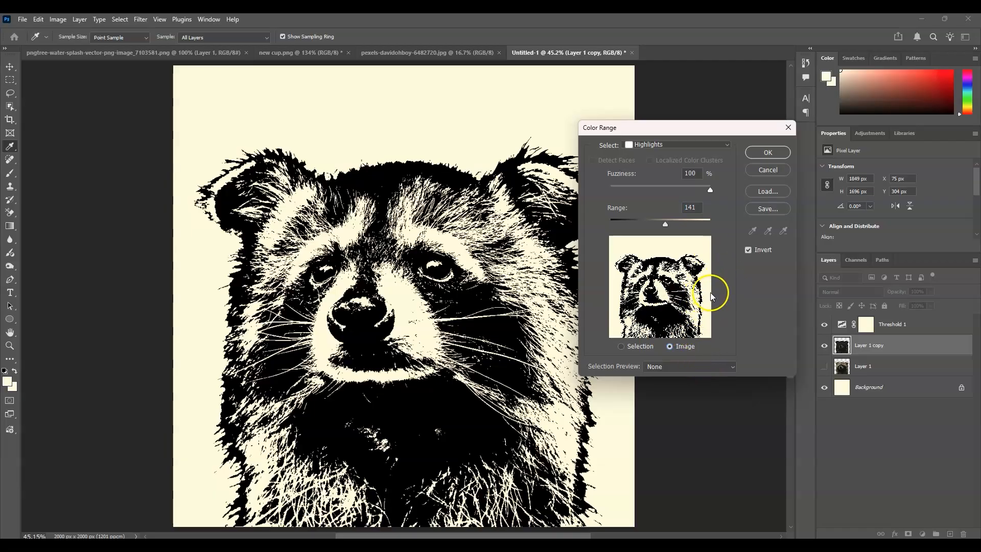
pyautogui.click(768, 153)
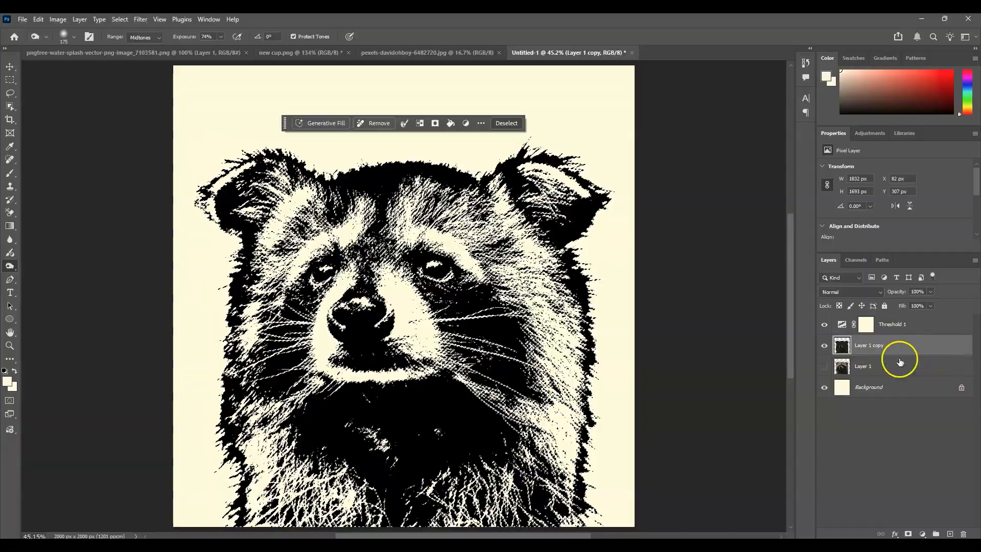
# Step: Group Threshold 1 with Layer 1 copy and add a layer mask to the group from the selection
pyautogui.keyDown('shift'); pyautogui.click(899, 329); pyautogui.keyUp('shift')
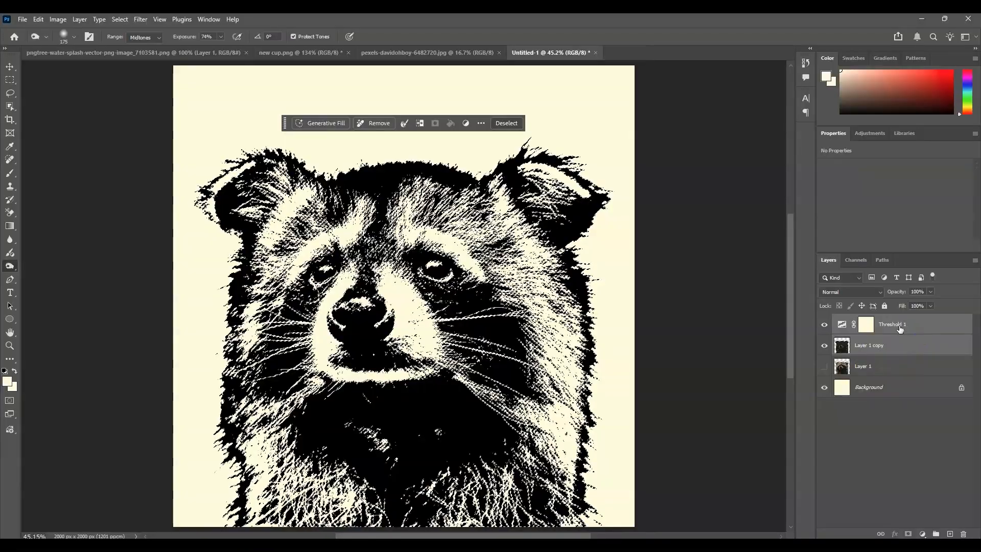
pyautogui.hotkey('ctrl', 'g')
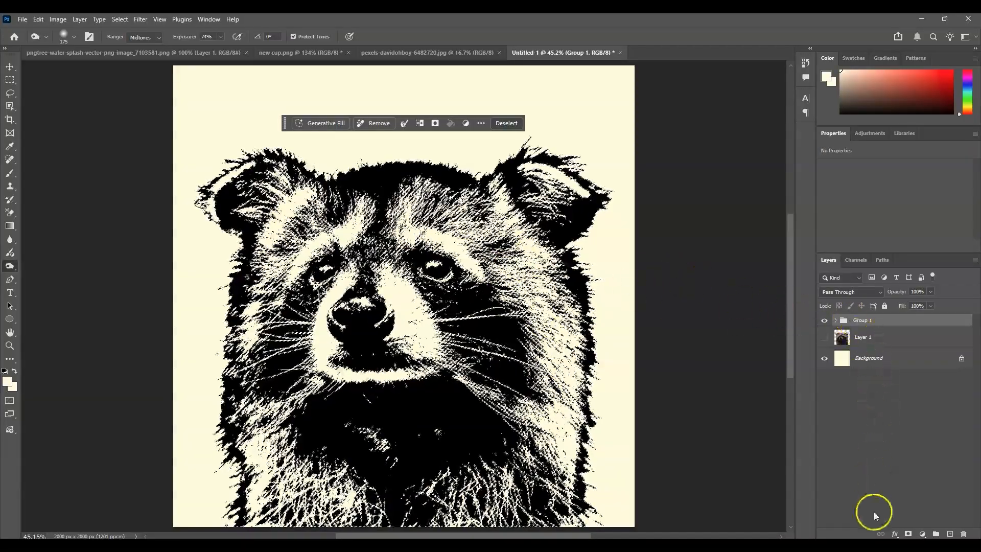
pyautogui.click(908, 534)
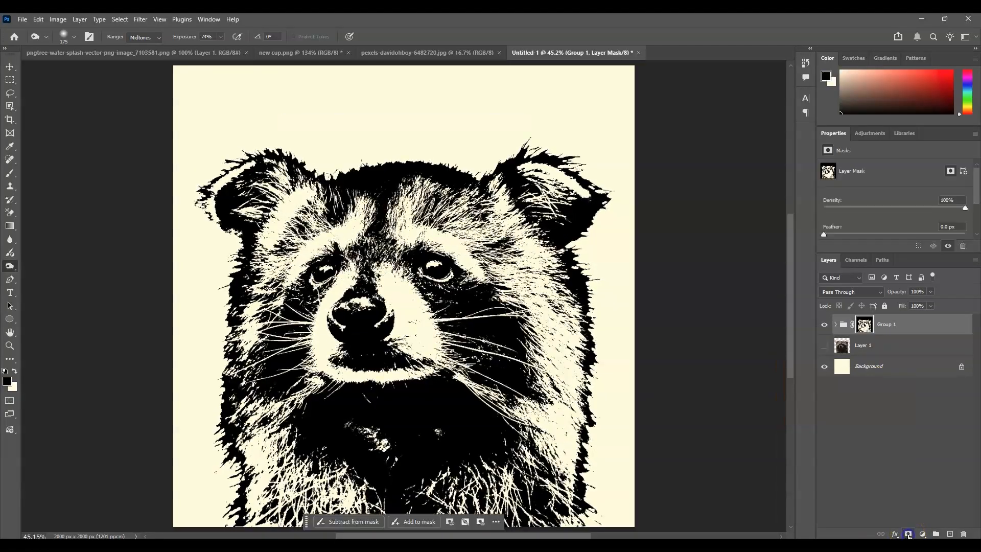
# Step: Set the foreground colour to dark green 265132 and fill the Background layer with it
pyautogui.click(896, 329)
pyautogui.click(866, 369)
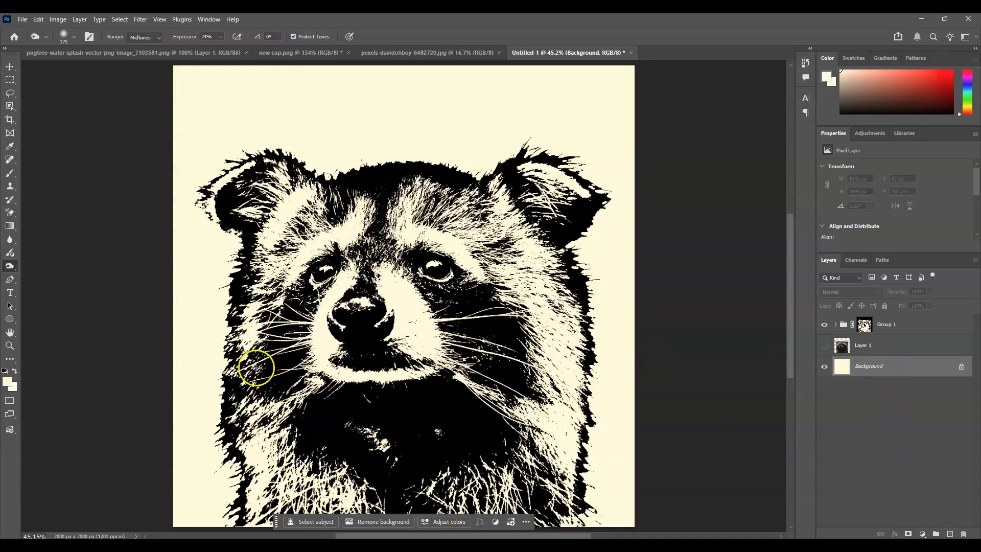
pyautogui.click(8, 382)
pyautogui.click(612, 255)
pyautogui.moveTo(710, 277); pyautogui.dragTo(717, 234)
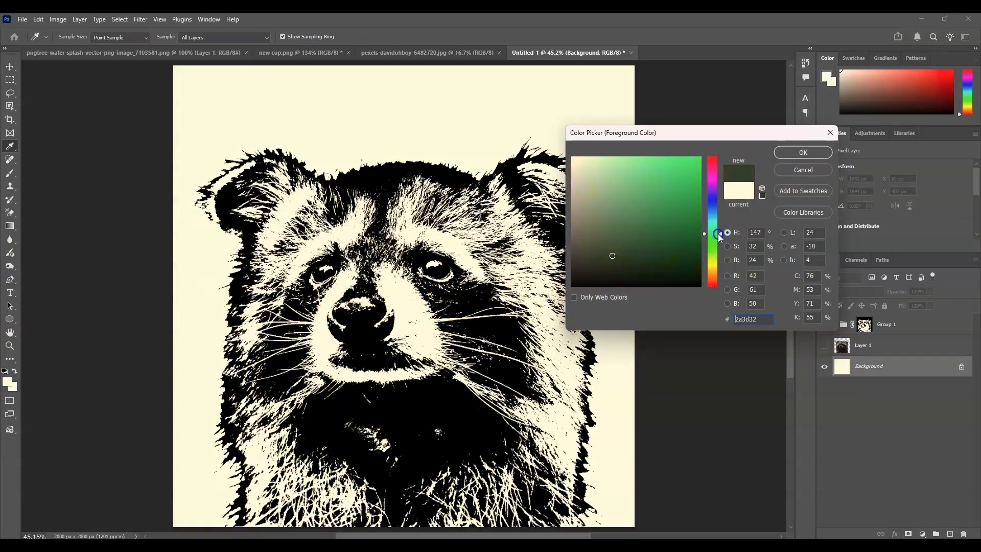
pyautogui.click(641, 246)
pyautogui.moveTo(638, 243); pyautogui.dragTo(639, 245)
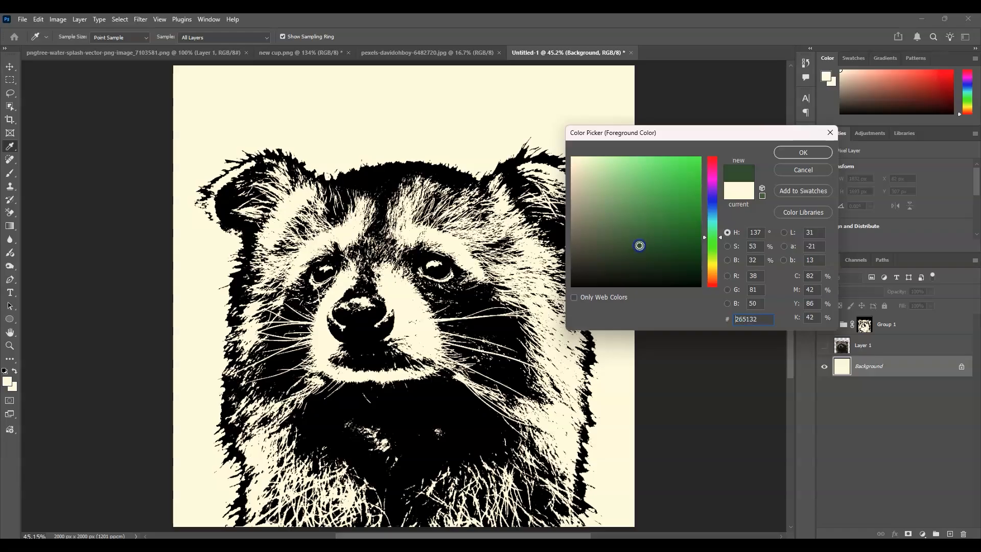
pyautogui.click(809, 153)
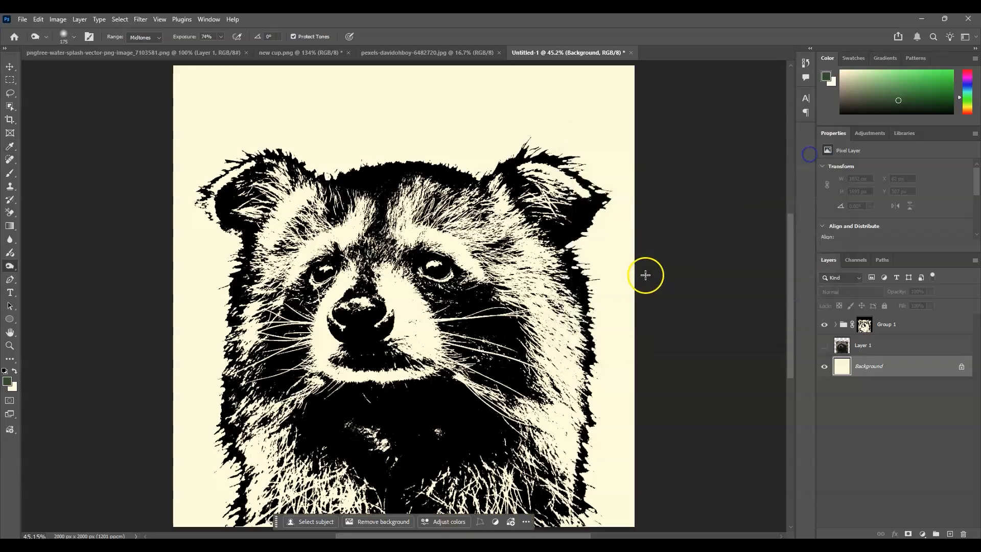
pyautogui.click(845, 372)
pyautogui.hotkey('alt', 'BackSpace')
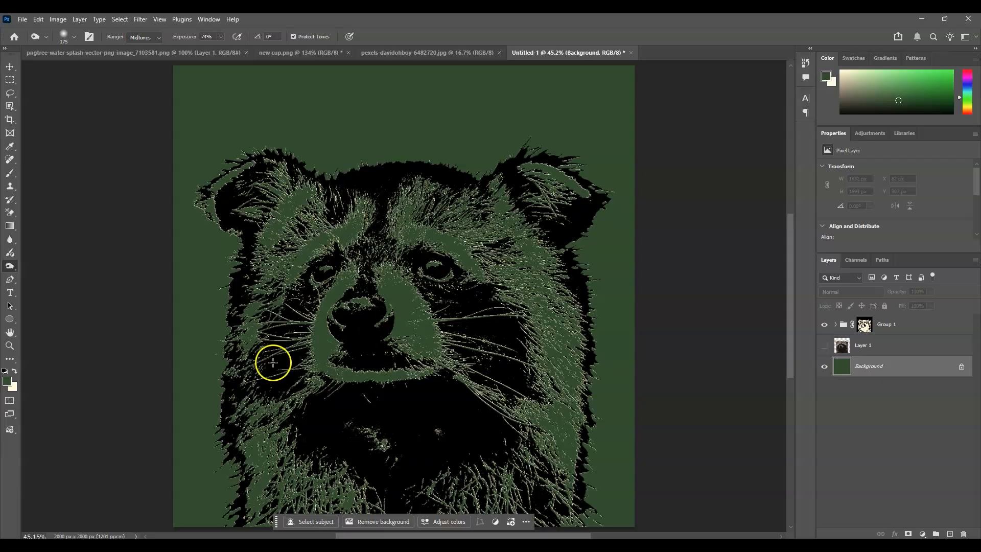
# Step: Open the blending options of Group 1 and enable a Color Overlay effect
pyautogui.click(877, 443)
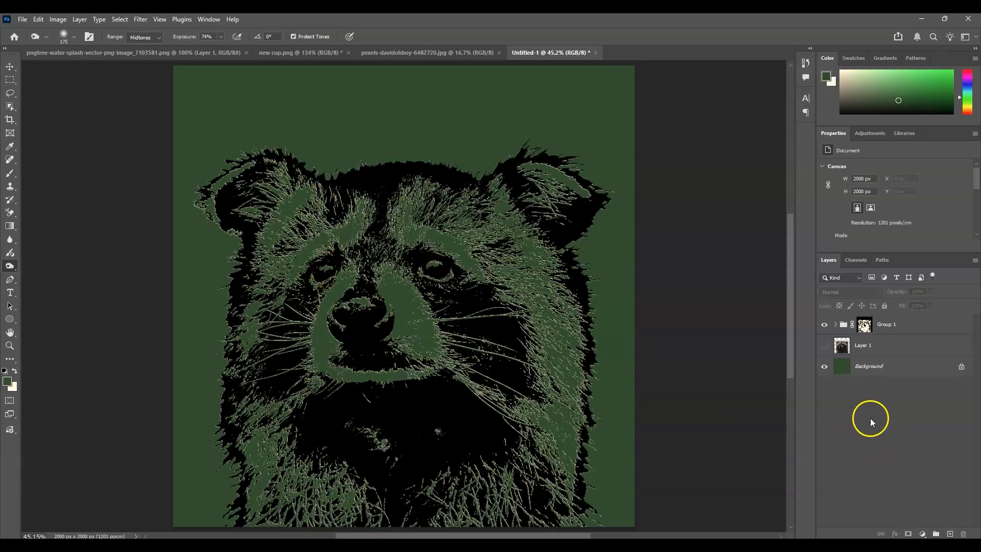
pyautogui.click(863, 324)
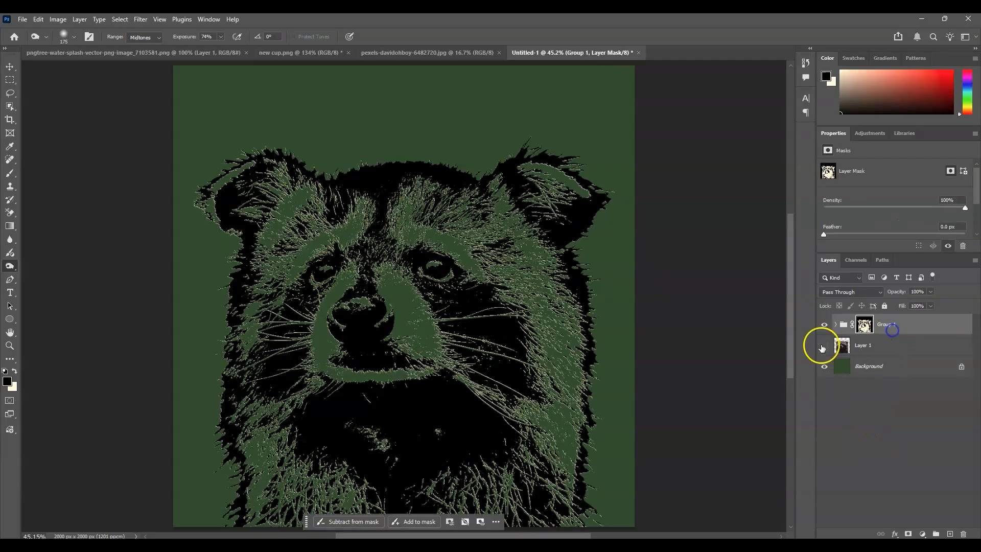
pyautogui.rightClick(886, 329)
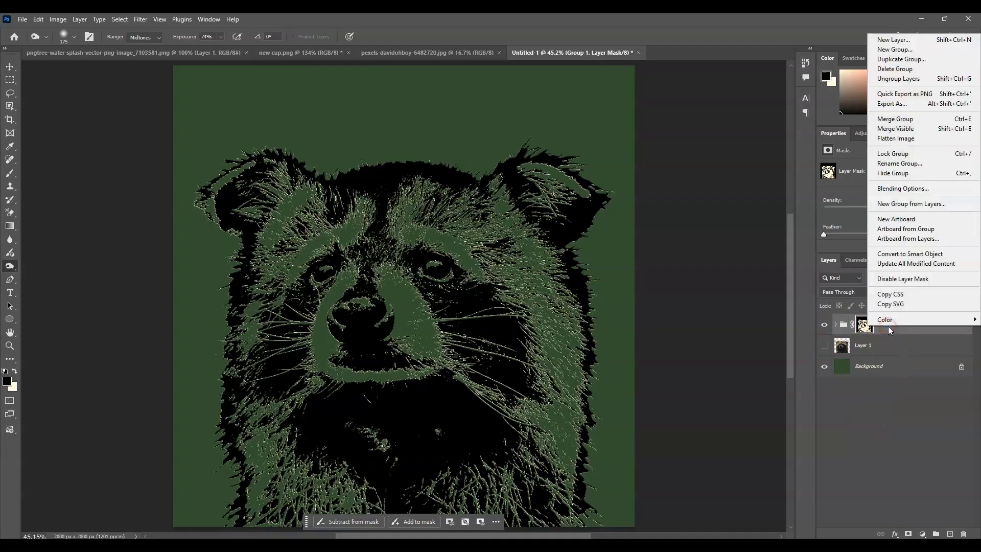
pyautogui.click(903, 188)
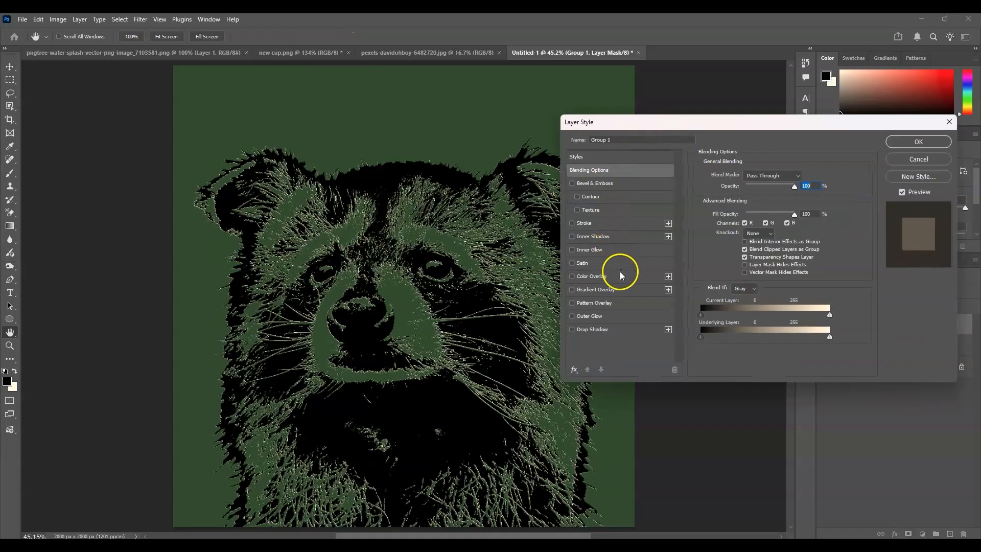
pyautogui.click(571, 278)
pyautogui.moveTo(689, 123); pyautogui.dragTo(707, 100)
pyautogui.click(618, 254)
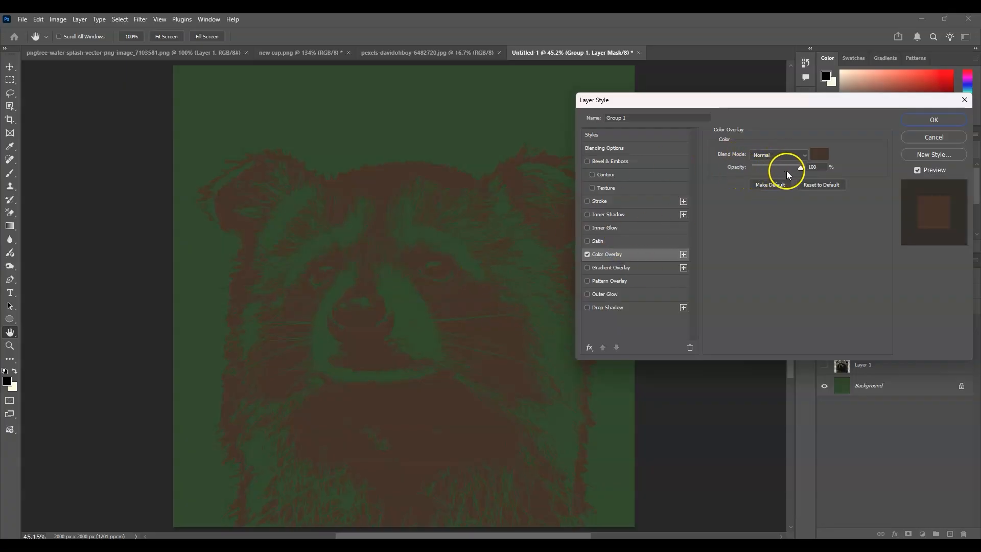
# Step: Set the Color Overlay colour to dark brown 201b0f and apply the layer style
pyautogui.click(820, 154)
pyautogui.moveTo(733, 133); pyautogui.dragTo(775, 105)
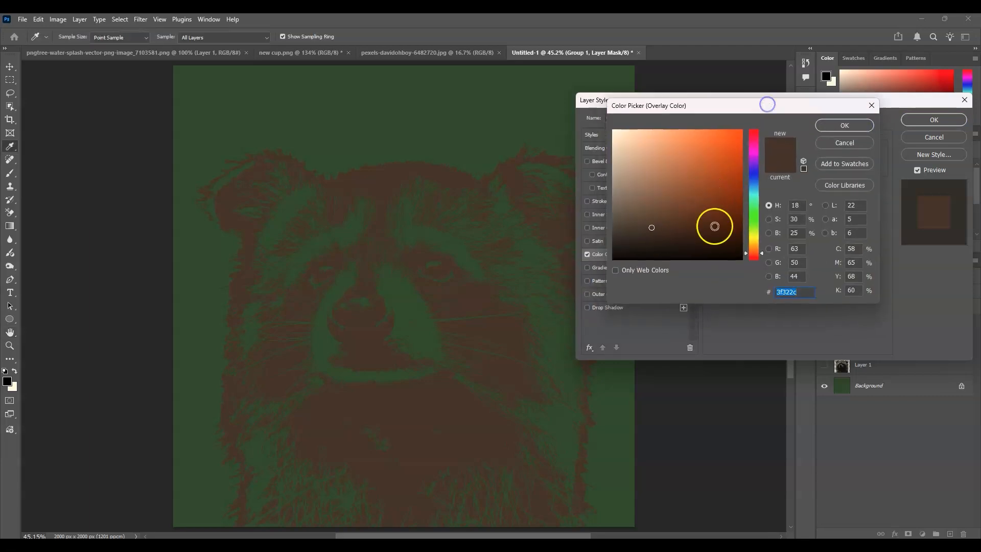
pyautogui.moveTo(760, 259); pyautogui.dragTo(760, 246)
pyautogui.moveTo(688, 227); pyautogui.dragTo(692, 210)
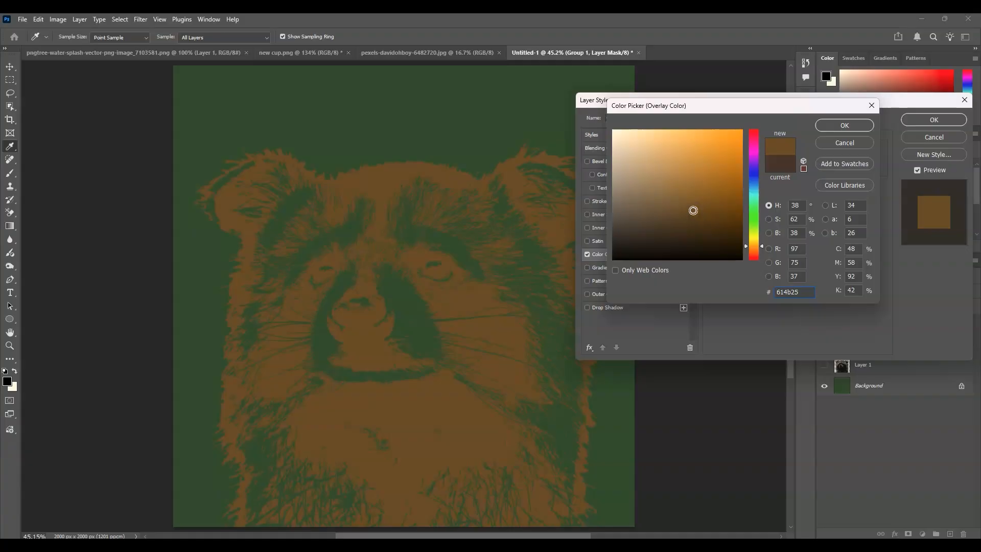
pyautogui.moveTo(692, 210)
pyautogui.mouseDown()
pyautogui.moveTo(691, 239)
pyautogui.moveTo(730, 237)
pyautogui.moveTo(665, 239)
pyautogui.moveTo(681, 243)
pyautogui.mouseUp()
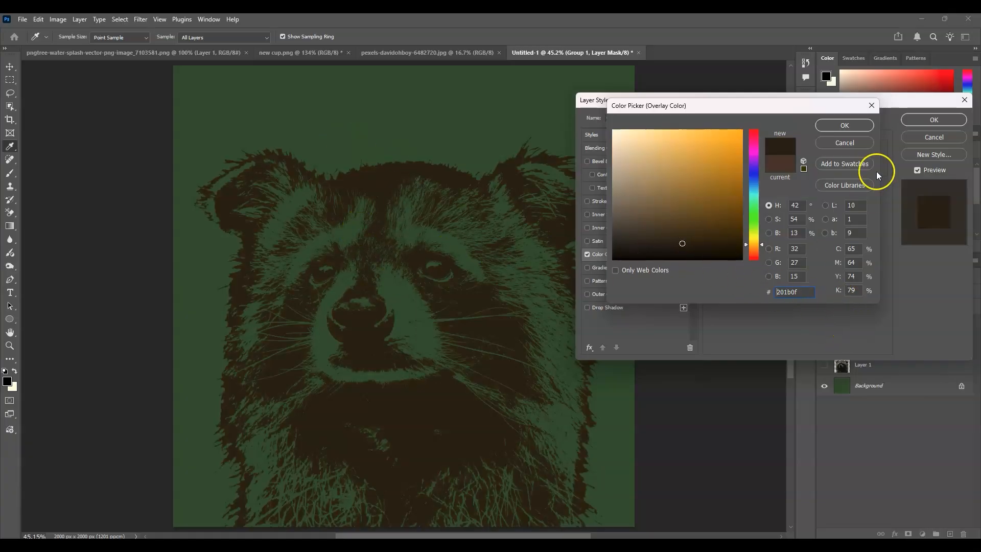
pyautogui.click(860, 124)
pyautogui.click(913, 121)
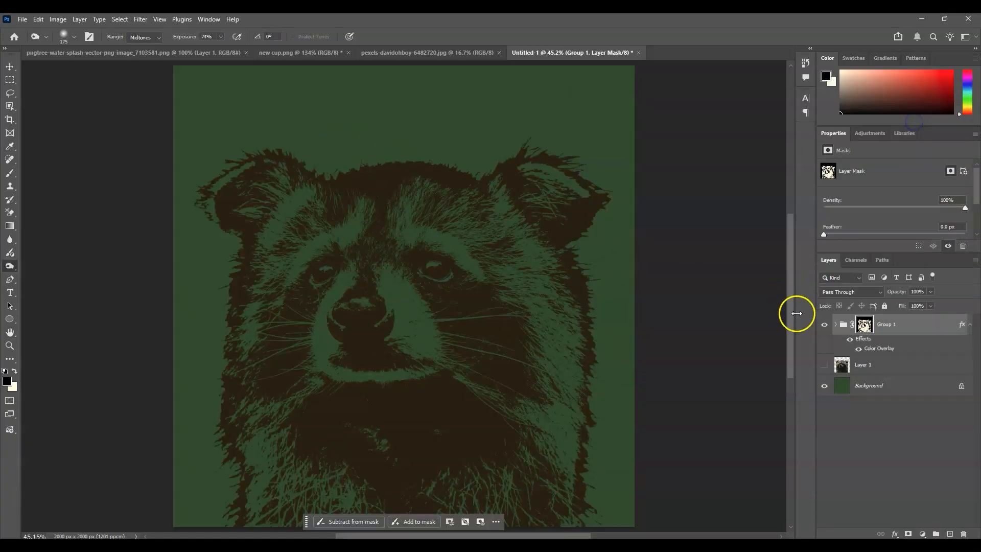
# Step: Move Layer 1 above Group 1, showing it briefly and hiding it again
pyautogui.moveTo(899, 374); pyautogui.dragTo(898, 306)
pyautogui.click(824, 325)
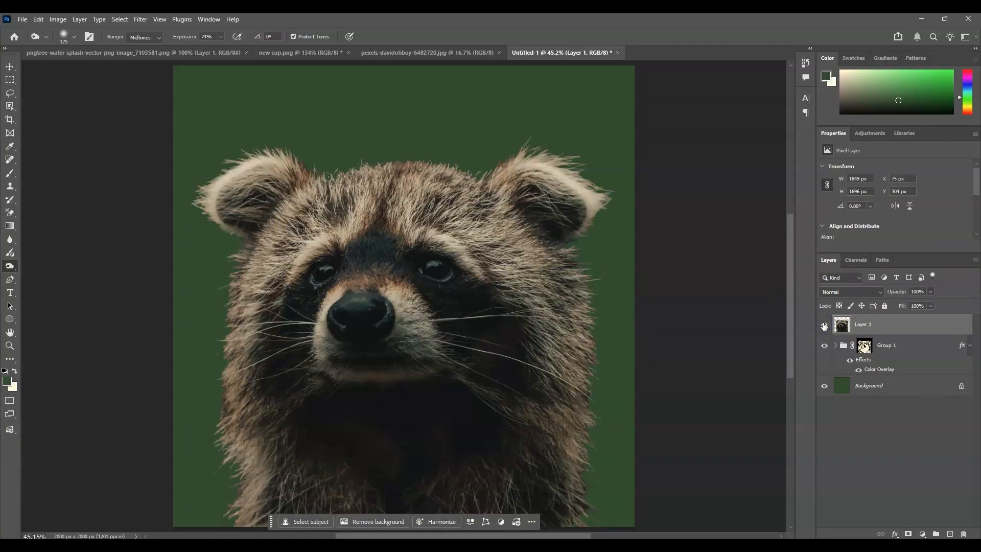
pyautogui.click(823, 325)
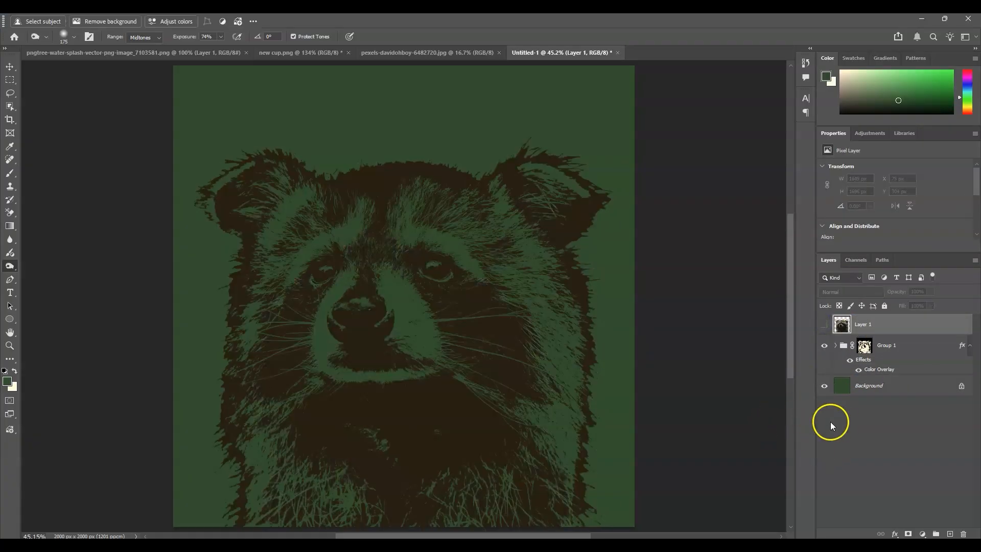